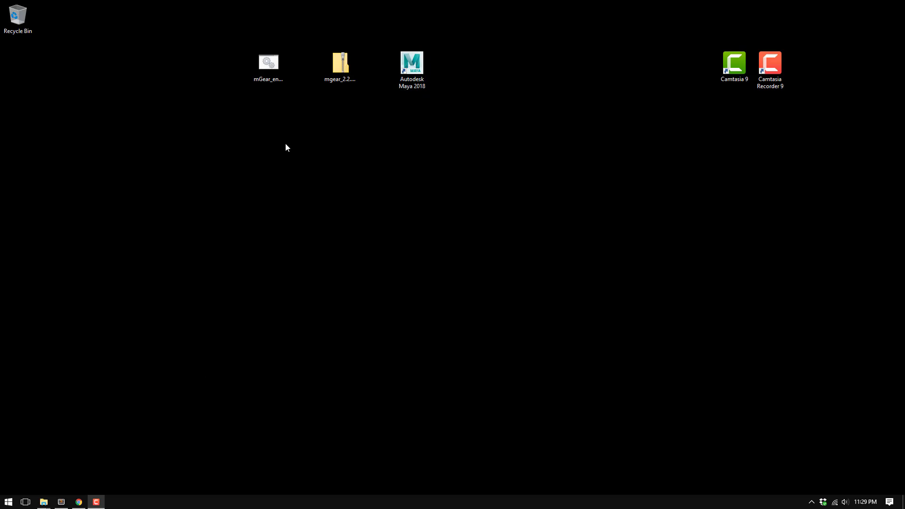
Step: Use 7-Zip to extract mgear_2.2.0.zip on the desktop into a new mgear_2.2.0 folder
{"action": "left_click_drag", "start_coordinate": [340, 63], "coordinate": [340, 118]}
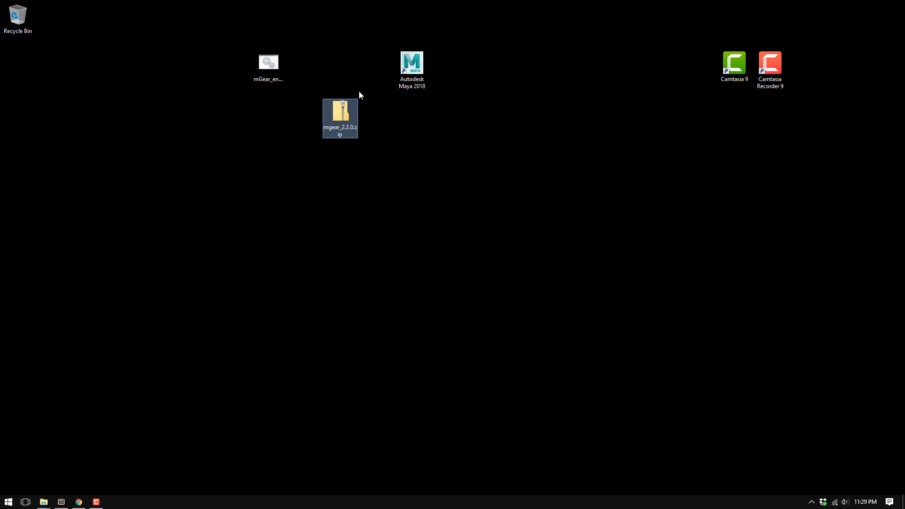
{"action": "right_click", "coordinate": [346, 110]}
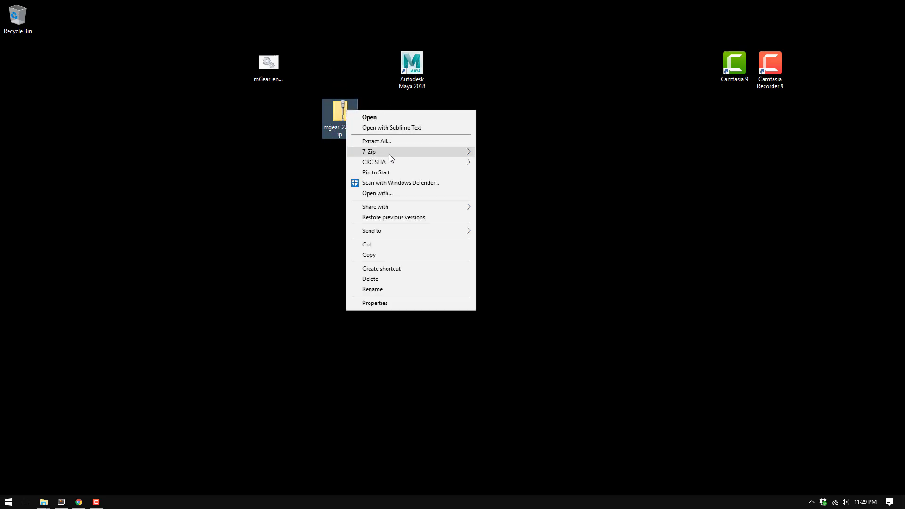
{"action": "mouse_move", "coordinate": [389, 154]}
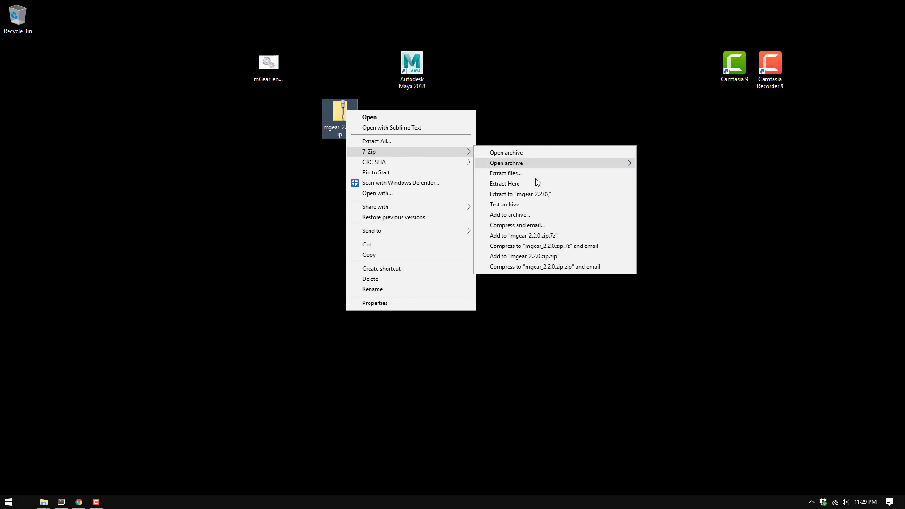
{"action": "left_click", "coordinate": [537, 193]}
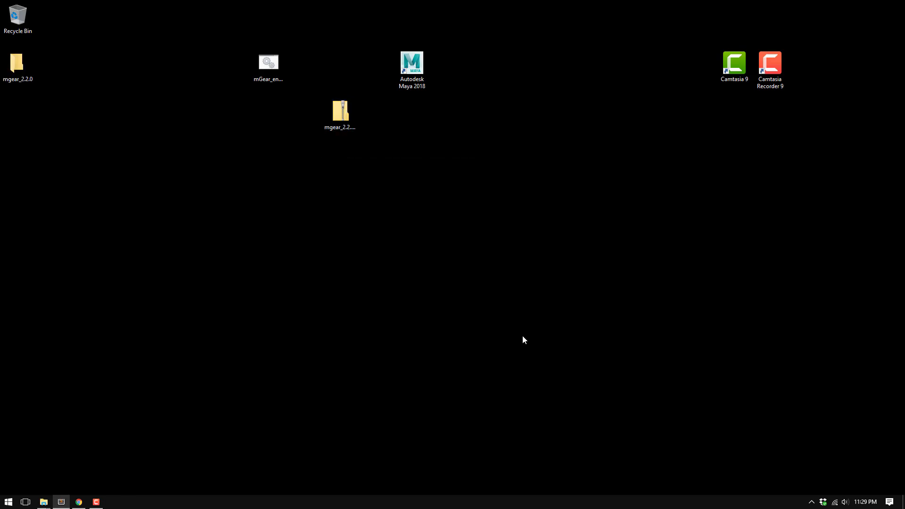
Step: Open the extracted mgear_2.2.0 folder in File Explorer and position its window on screen
{"action": "left_click_drag", "start_coordinate": [18, 70], "coordinate": [454, 118]}
{"action": "double_click", "coordinate": [453, 117]}
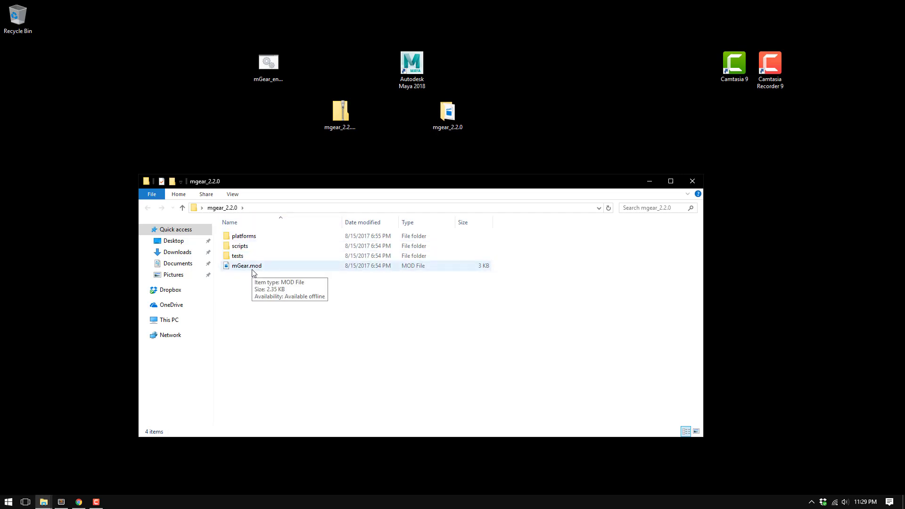
{"action": "left_click_drag", "start_coordinate": [286, 185], "coordinate": [322, 176]}
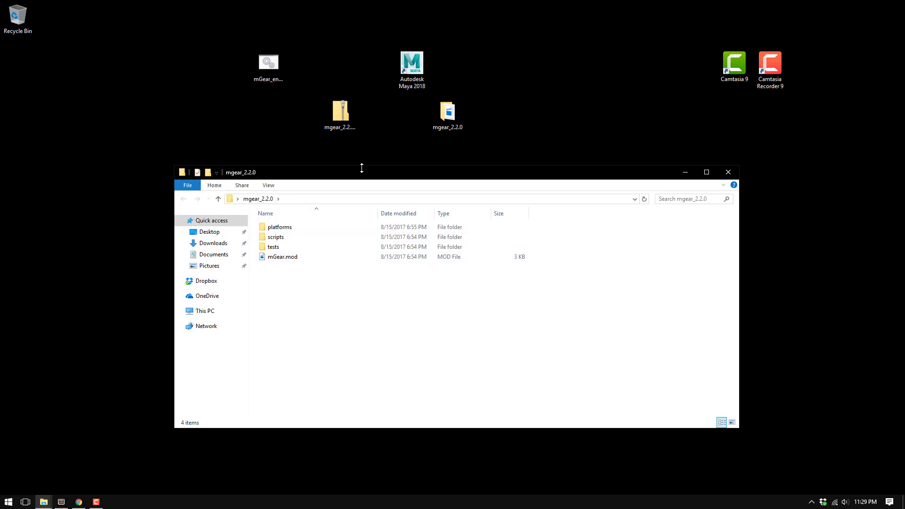
{"action": "left_click_drag", "start_coordinate": [363, 175], "coordinate": [350, 175]}
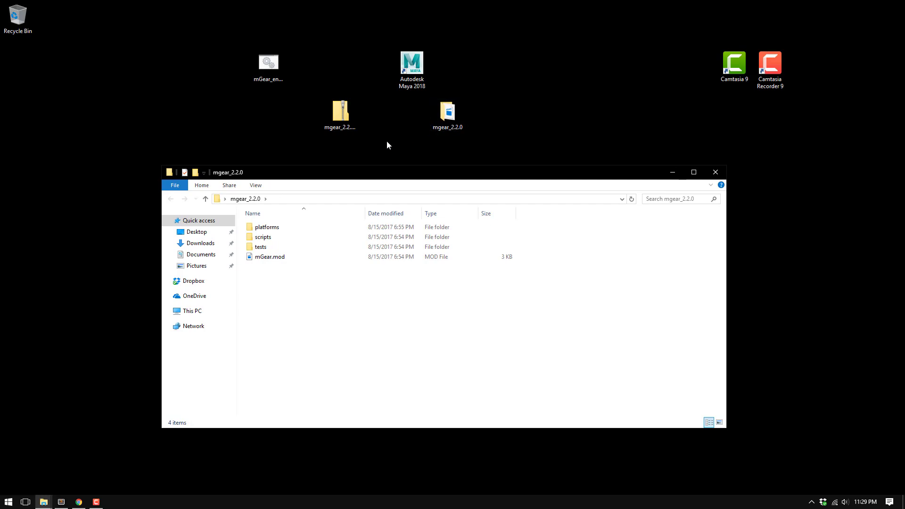
Step: Open a second Explorer window beside it and browse to Documents > maya
{"action": "key", "text": "super+e"}
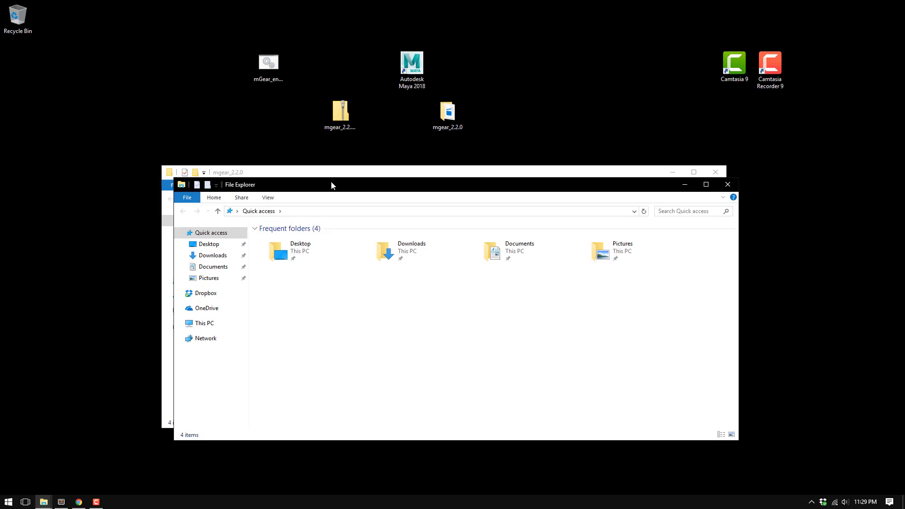
{"action": "left_click_drag", "start_coordinate": [331, 185], "coordinate": [424, 108]}
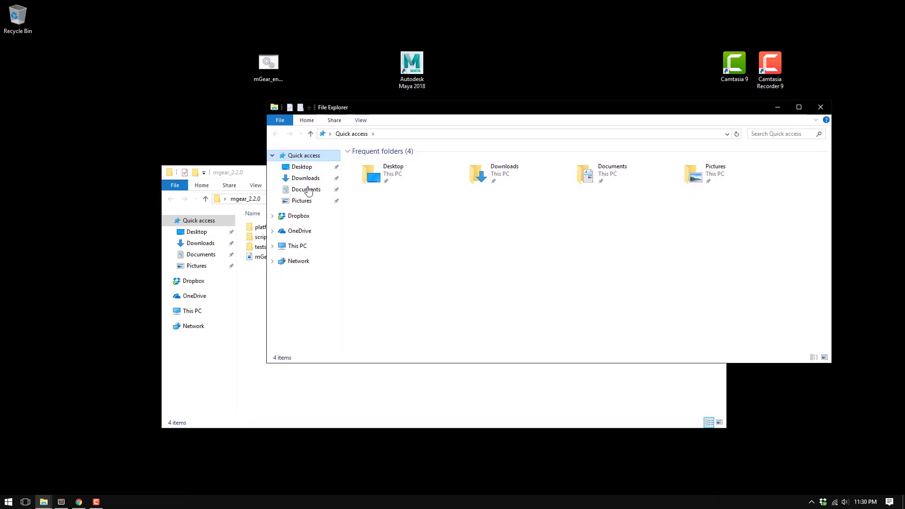
{"action": "left_click", "coordinate": [306, 189]}
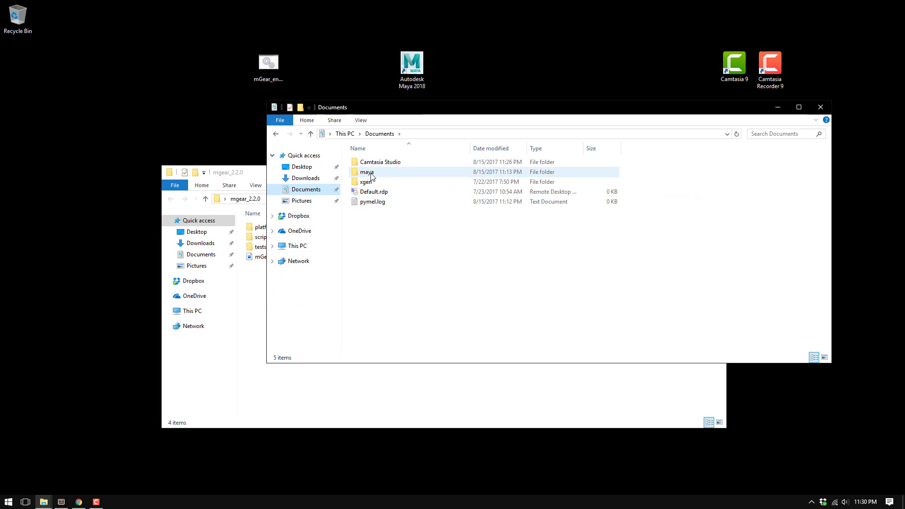
{"action": "double_click", "coordinate": [371, 174]}
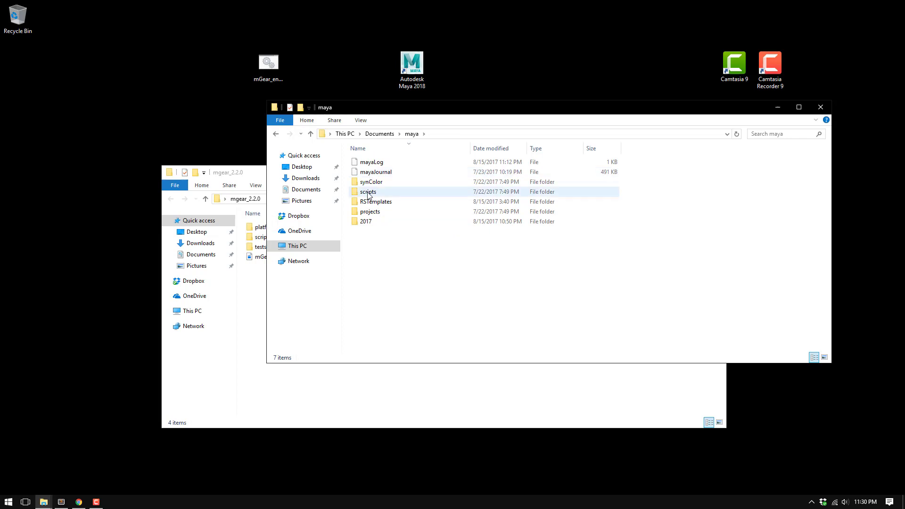
Step: Launch Maya 2018 from the desktop shortcut using freshly created default preferences
{"action": "double_click", "coordinate": [418, 71]}
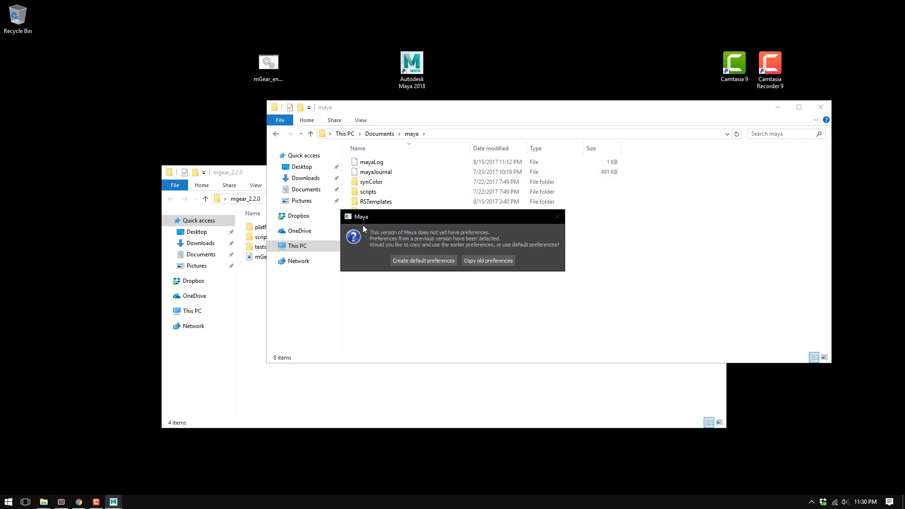
{"action": "left_click_drag", "start_coordinate": [422, 216], "coordinate": [437, 255]}
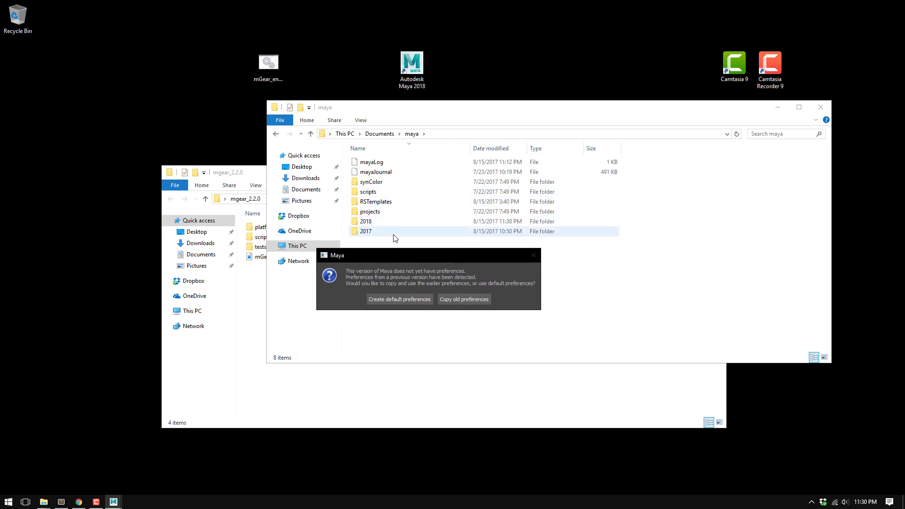
{"action": "left_click", "coordinate": [394, 301]}
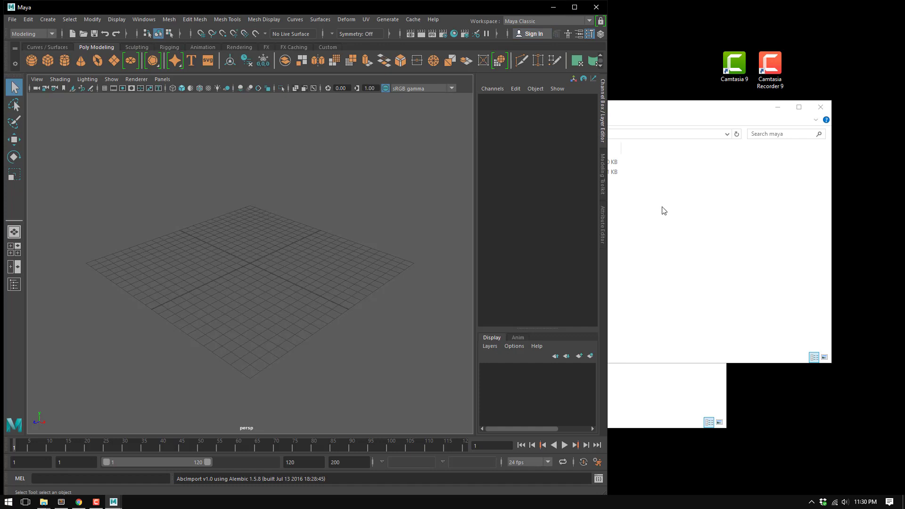
Step: Maximize Maya, uncheck Highlight what's new, and dismiss the What's New notice
{"action": "left_click", "coordinate": [574, 8]}
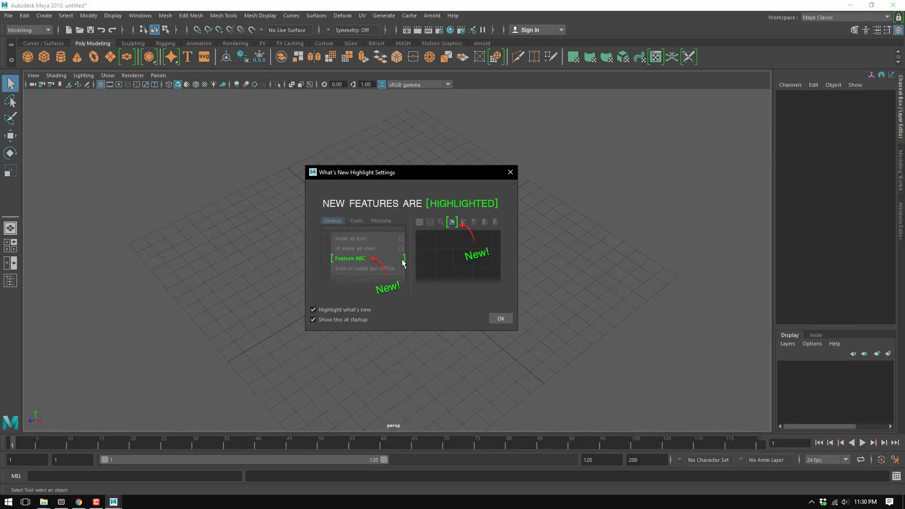
{"action": "left_click", "coordinate": [332, 310]}
{"action": "left_click", "coordinate": [502, 319]}
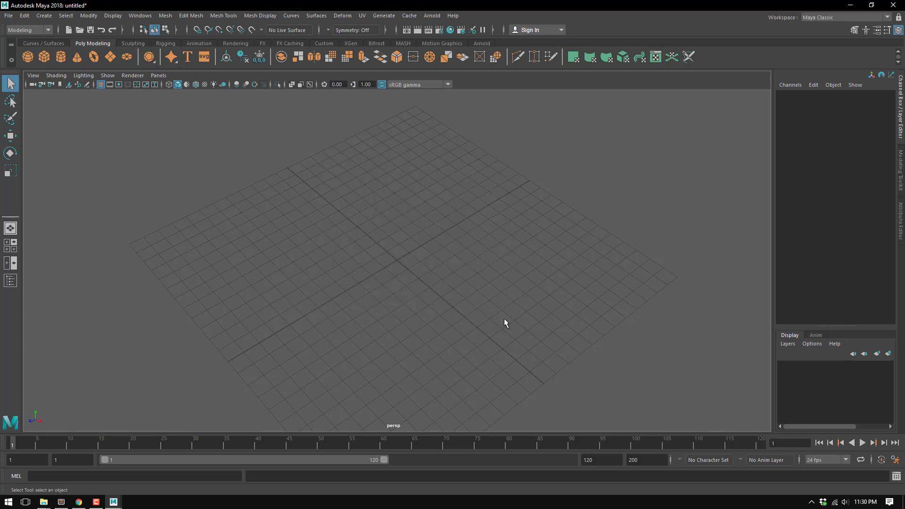
{"action": "left_click_drag", "start_coordinate": [503, 320], "coordinate": [426, 222], "text": "alt"}
Step: Minimize Maya, open Documents\maya\2018, and bring up the context menu for Maya.env
{"action": "left_click", "coordinate": [850, 5]}
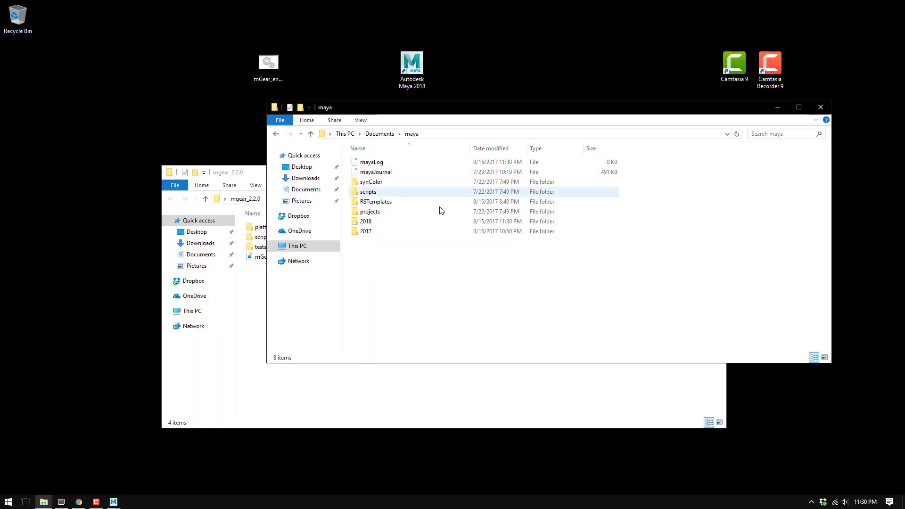
{"action": "double_click", "coordinate": [372, 222]}
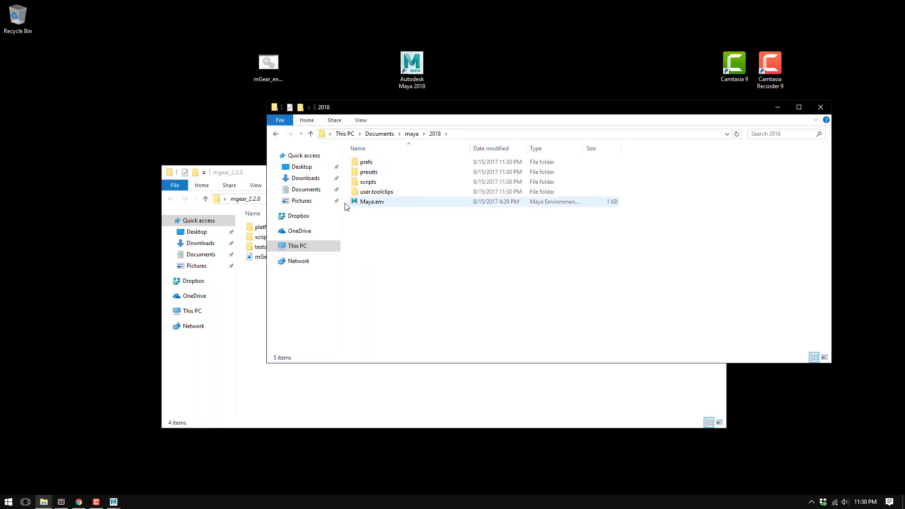
{"action": "right_click", "coordinate": [370, 204]}
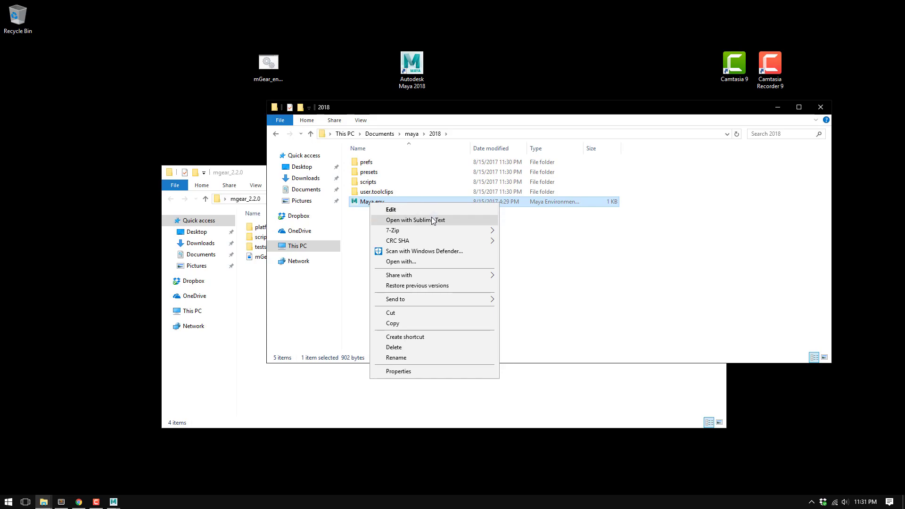
Step: Open Maya.env in Sublime Text and delete all 15 lines of Redshift path variables
{"action": "left_click", "coordinate": [432, 220]}
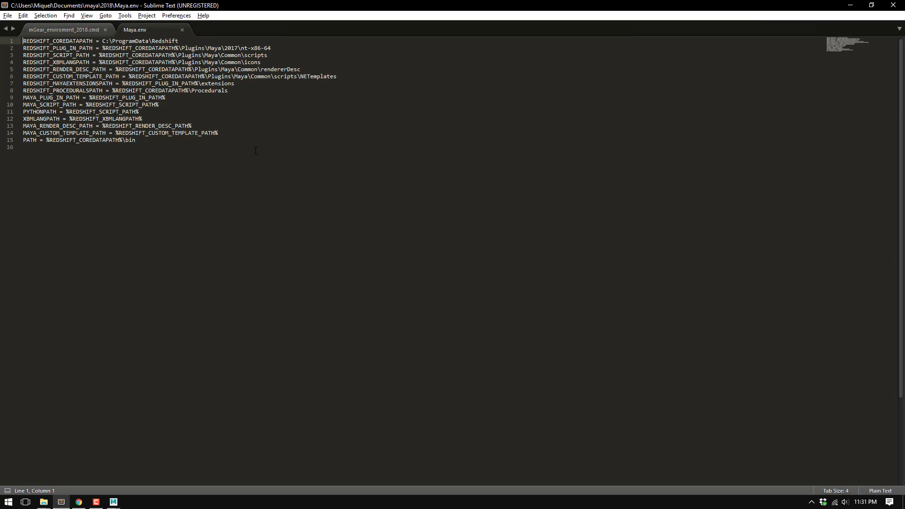
{"action": "left_click_drag", "start_coordinate": [142, 143], "coordinate": [18, 44]}
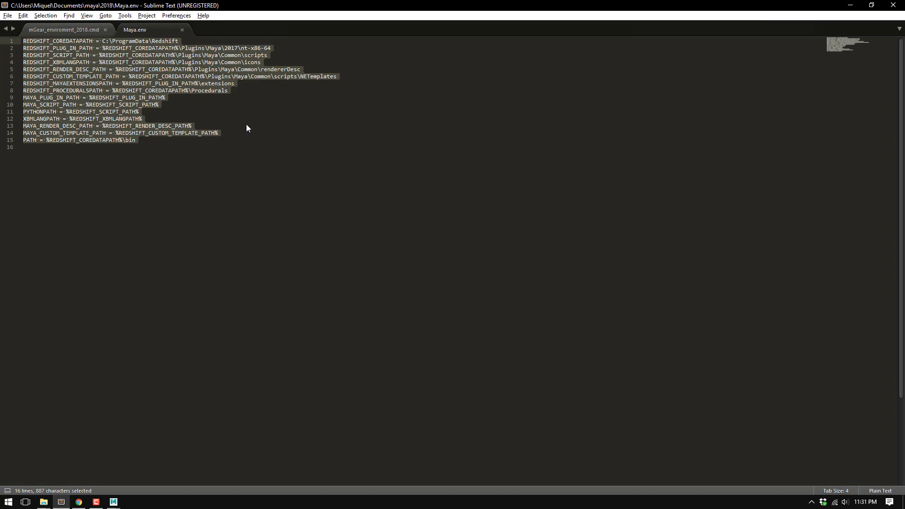
{"action": "key", "text": "BackSpace"}
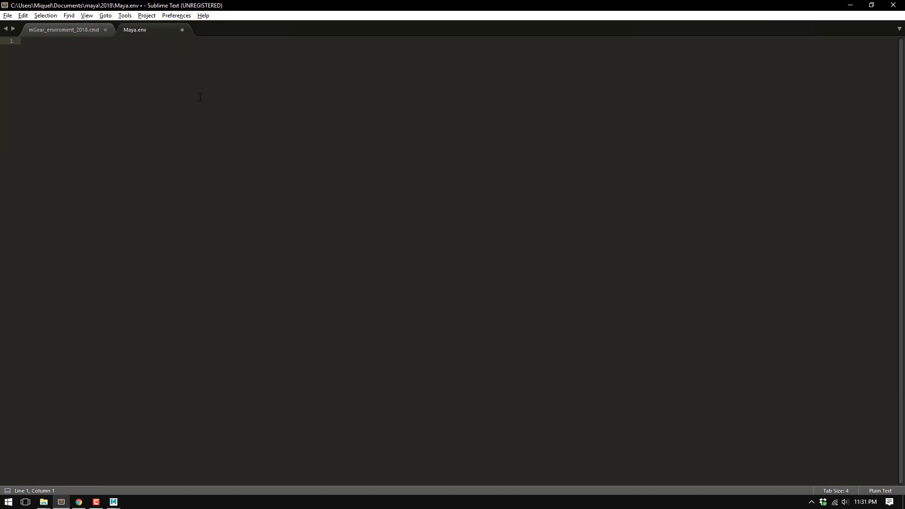
Step: Copy MAYA_MODULE_PATH= from mGear_enviroment_2018.cmd and paste it into the empty Maya.env
{"action": "left_click", "coordinate": [70, 29]}
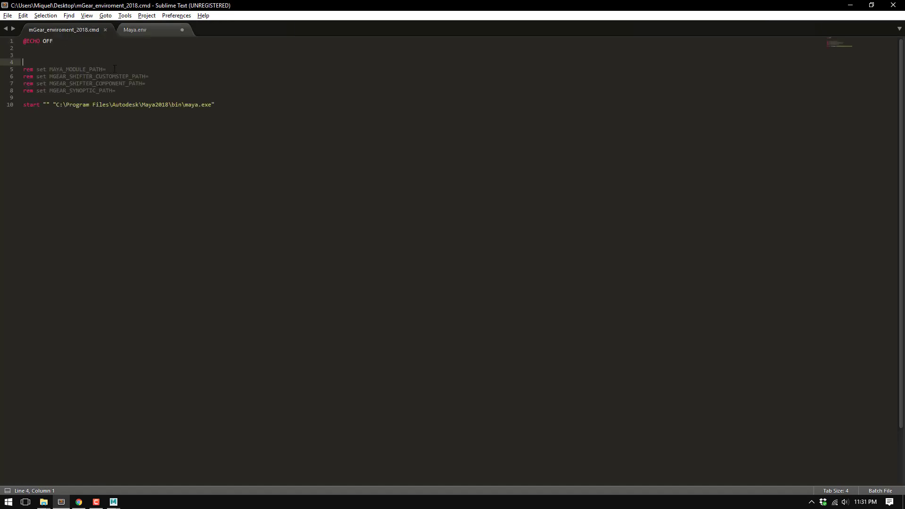
{"action": "left_click_drag", "start_coordinate": [115, 69], "coordinate": [49, 69]}
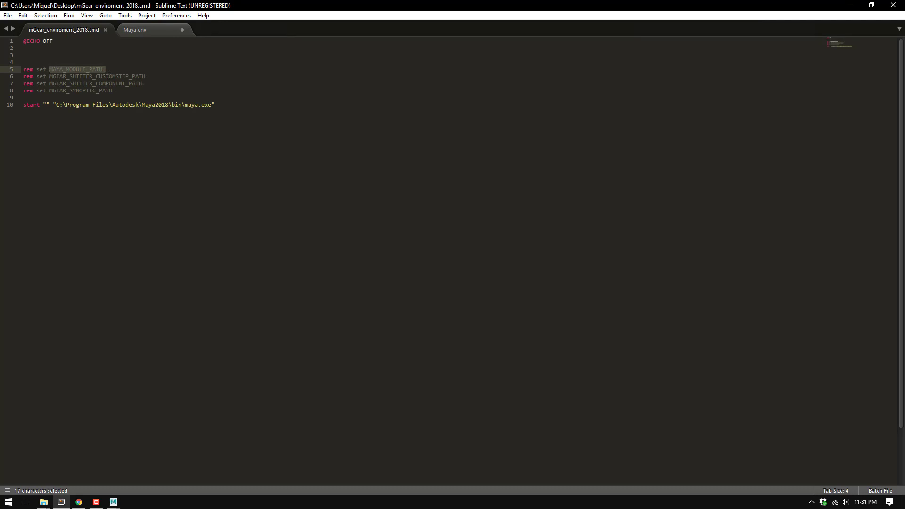
{"action": "key", "text": "ctrl+c"}
{"action": "left_click", "coordinate": [135, 28]}
{"action": "key", "text": "ctrl+v"}
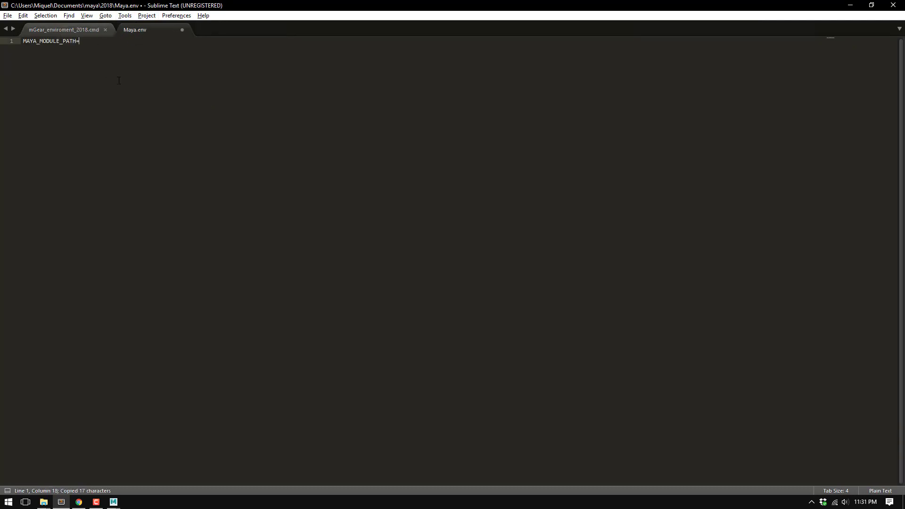
Step: Append the mgear_2.2.0 folder path from Explorer after MAYA_MODULE_PATH= and save Maya.env
{"action": "key", "text": "alt+Tab"}
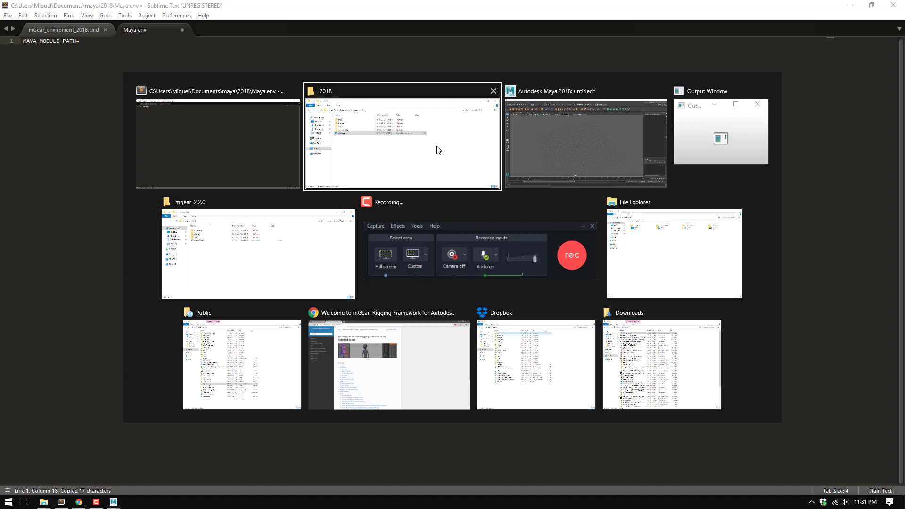
{"action": "left_click", "coordinate": [381, 156]}
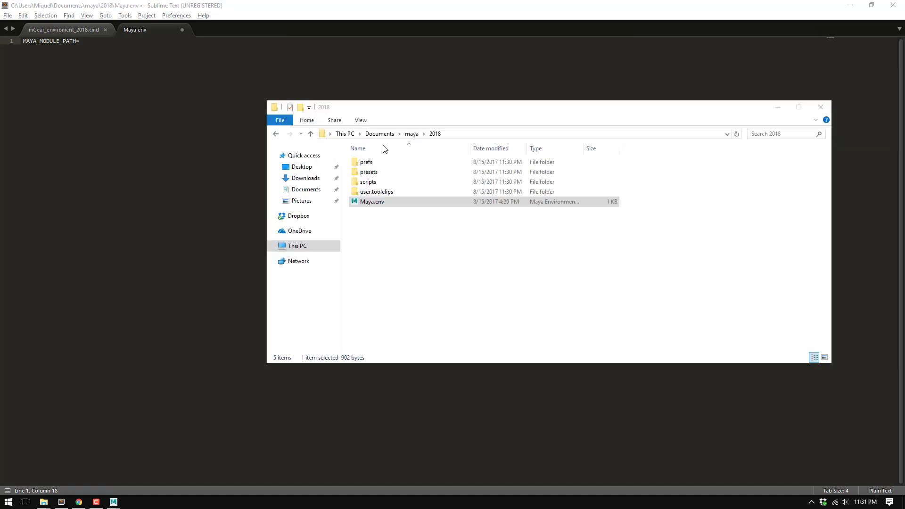
{"action": "key", "text": "alt+Tab"}
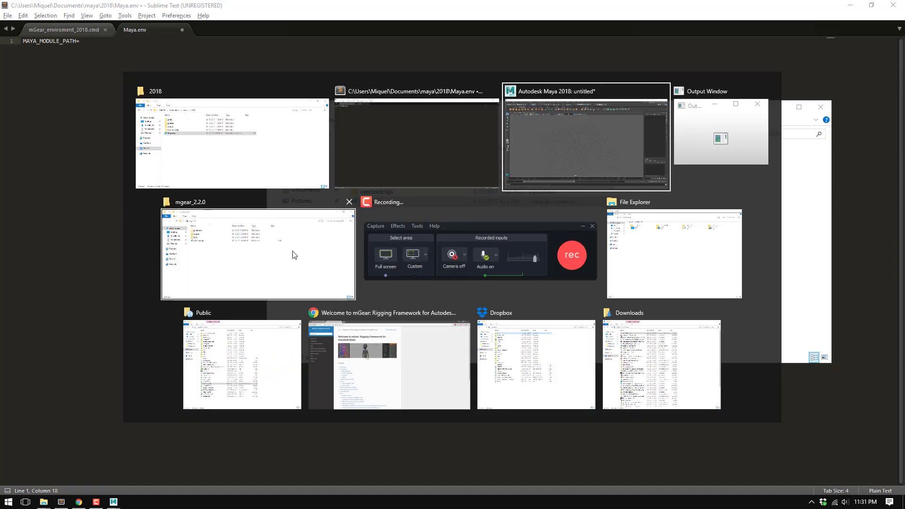
{"action": "left_click", "coordinate": [293, 253]}
{"action": "left_click", "coordinate": [303, 200]}
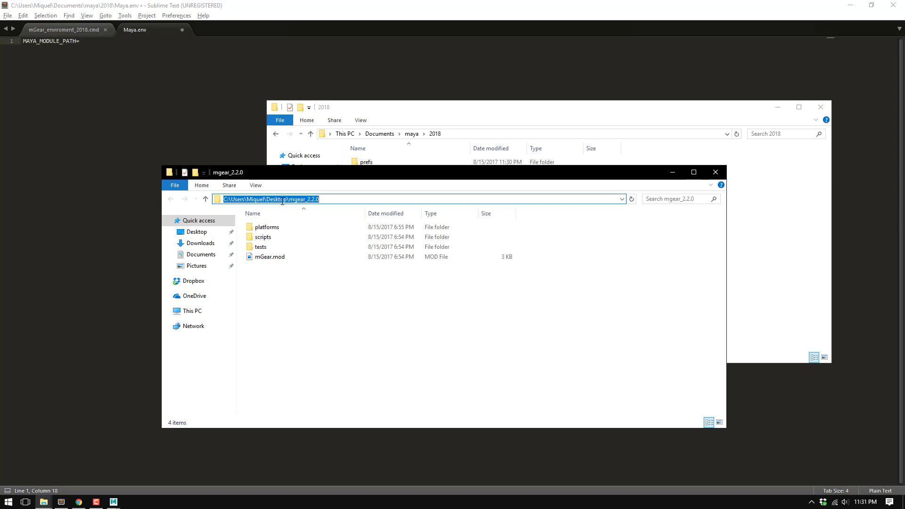
{"action": "left_click", "coordinate": [154, 58]}
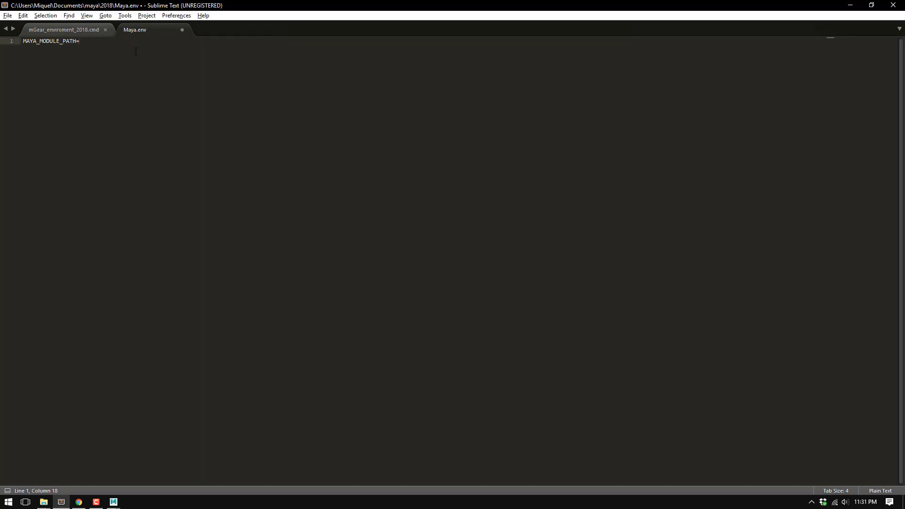
{"action": "key", "text": "ctrl+v"}
{"action": "key", "text": "ctrl+s"}
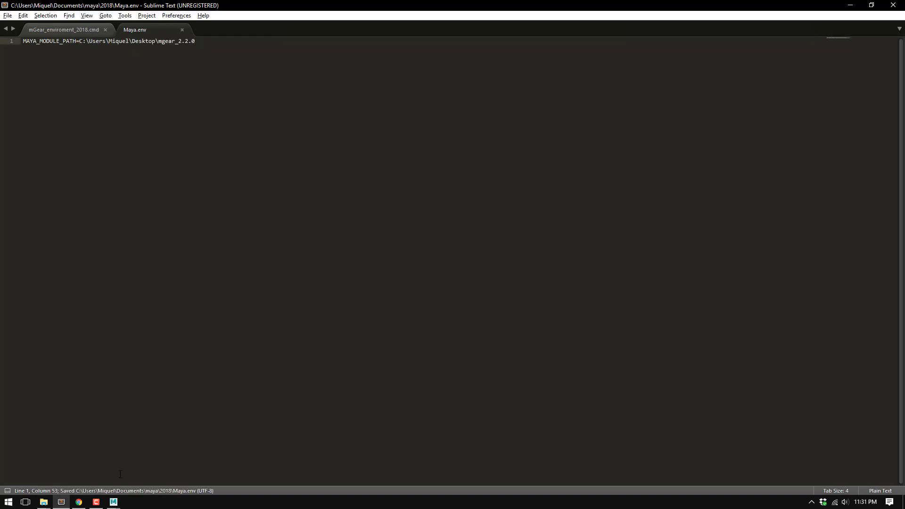
Step: Quit Maya 2018 without saving the untitled scene, then relaunch it from the desktop icon
{"action": "mouse_move", "coordinate": [113, 501]}
{"action": "left_click", "coordinate": [166, 464]}
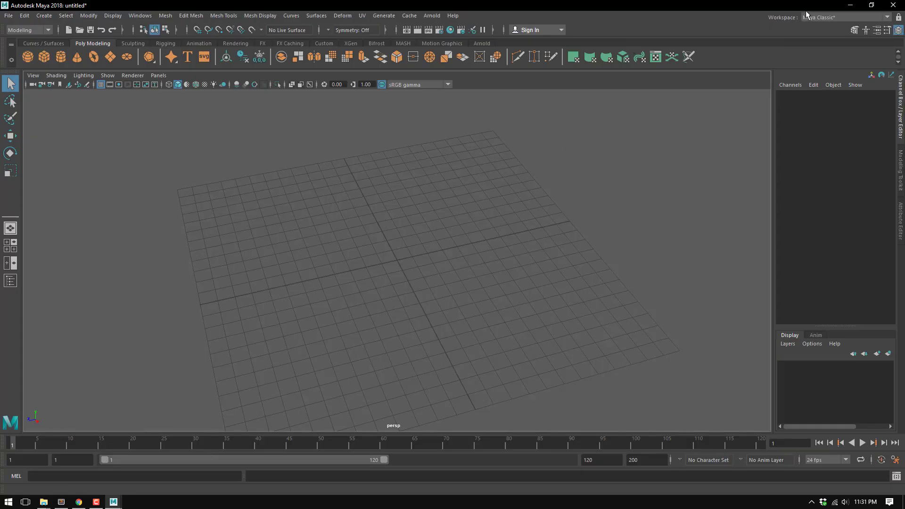
{"action": "left_click", "coordinate": [893, 5]}
{"action": "left_click", "coordinate": [457, 254]}
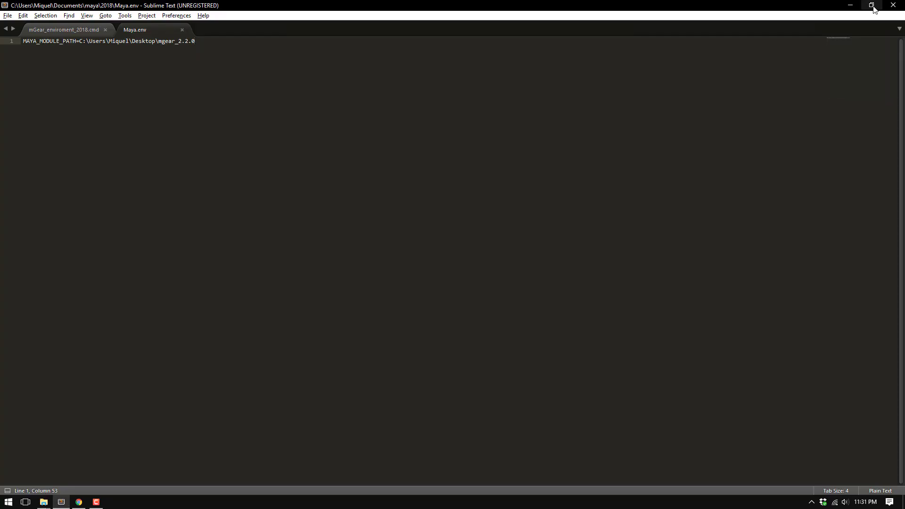
{"action": "left_click", "coordinate": [850, 5]}
{"action": "double_click", "coordinate": [412, 66]}
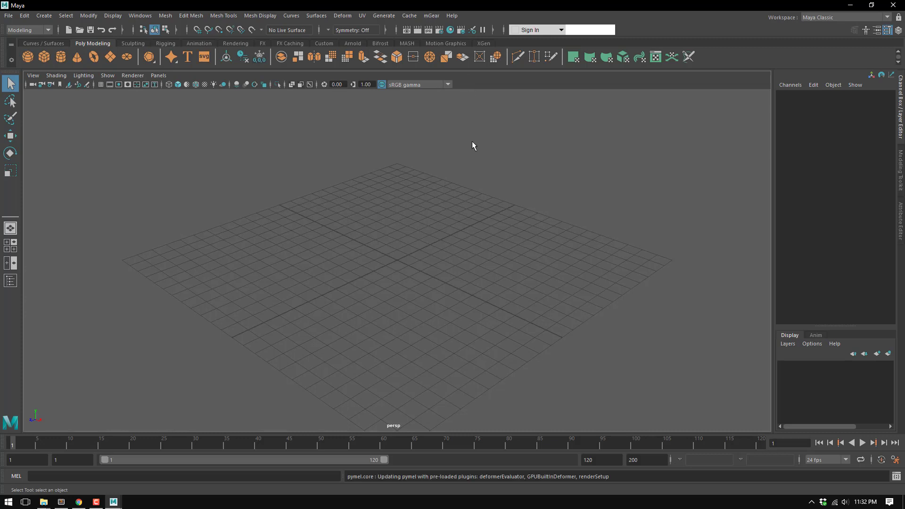
{"action": "left_click", "coordinate": [429, 18]}
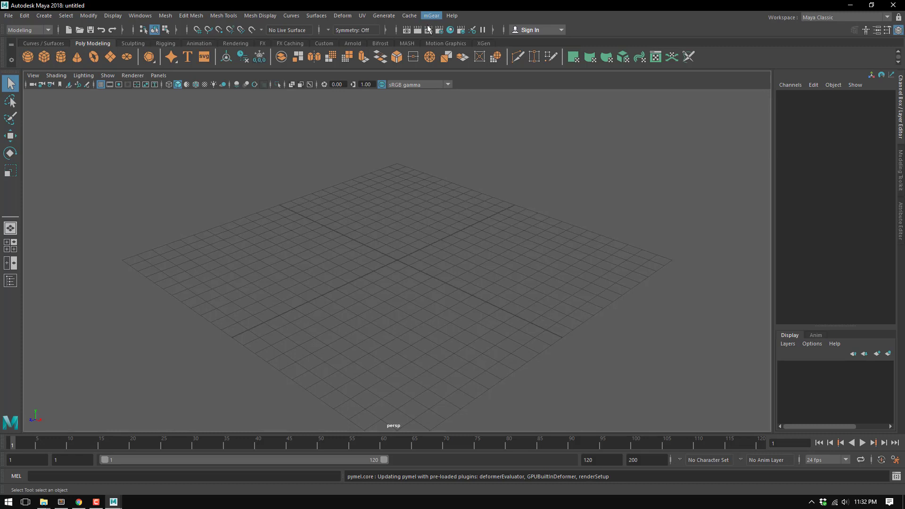